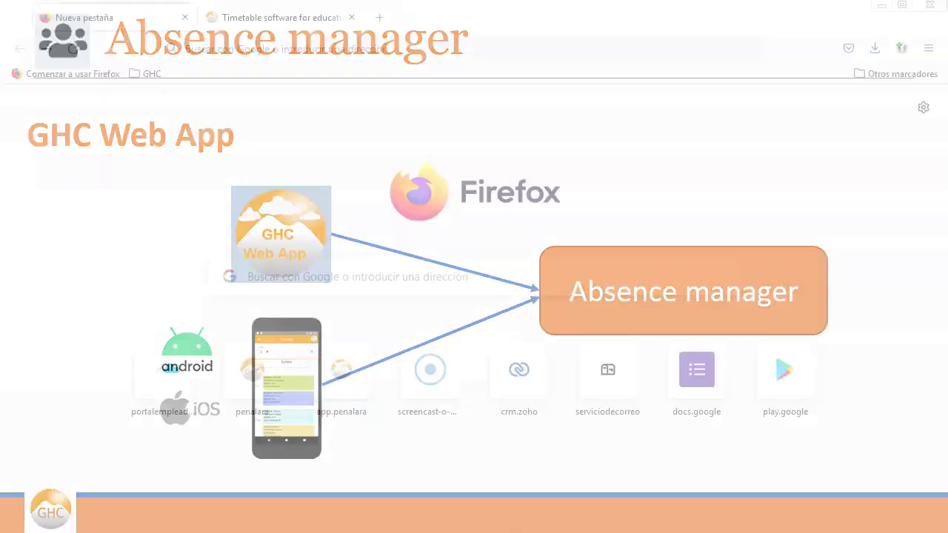
Open the English login page of the GHC Web App at app.penalara.com/en
text(app.penalara.co)
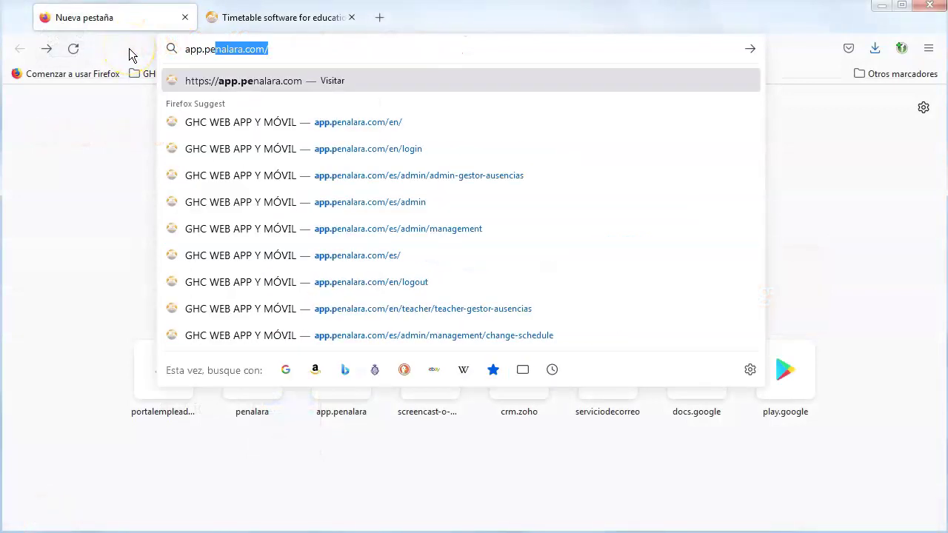
text(m/e)
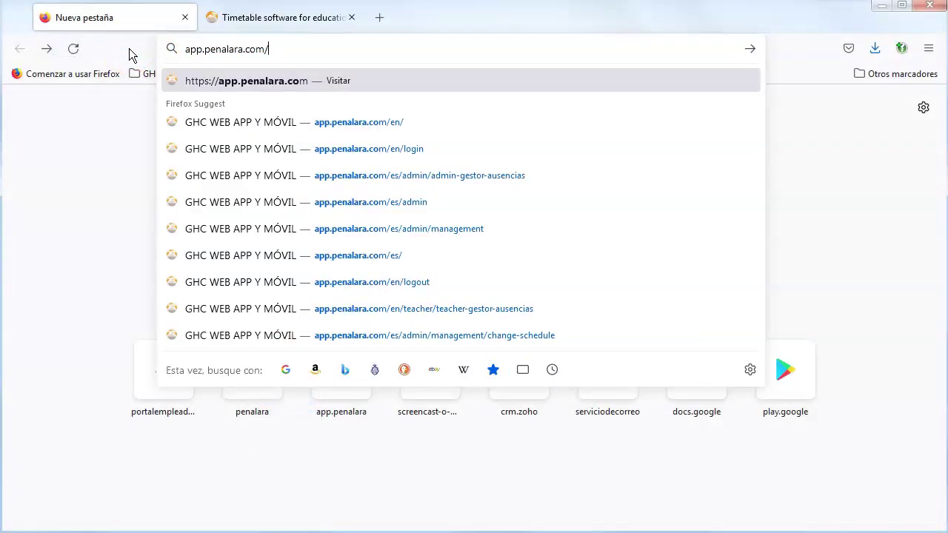
key(Return)
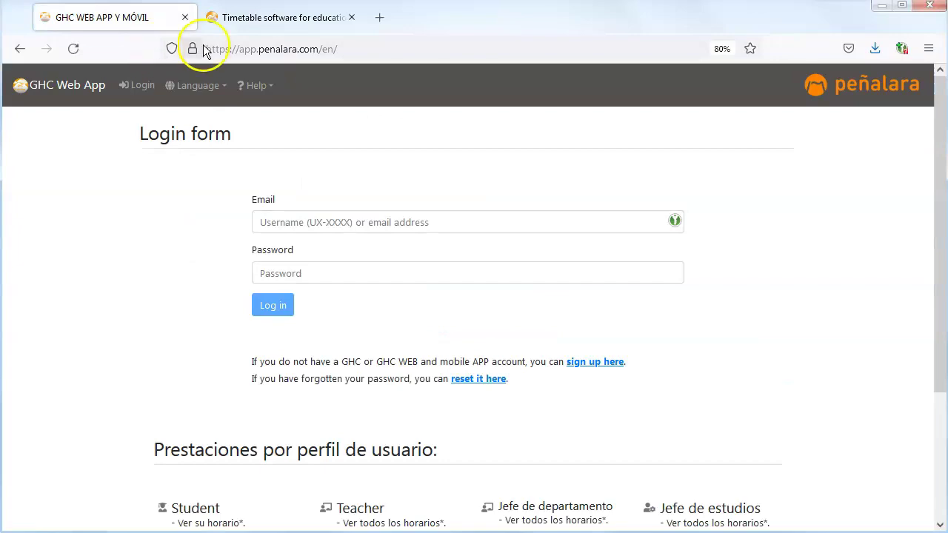
Search Google Play for "ghc", view the GHC App page by Peñalara Software, and switch to its App Store page
click(264, 18)
click(861, 81)
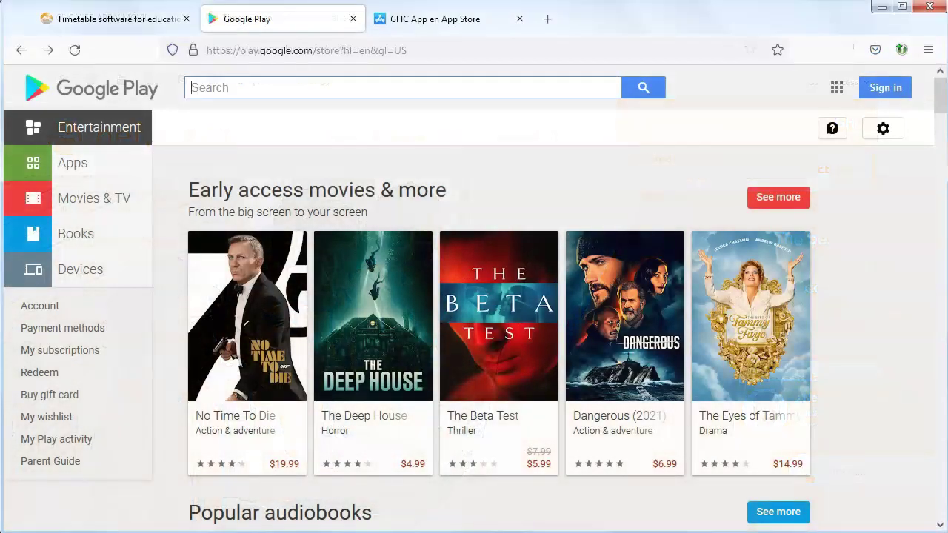
text(ghc)
key(Return)
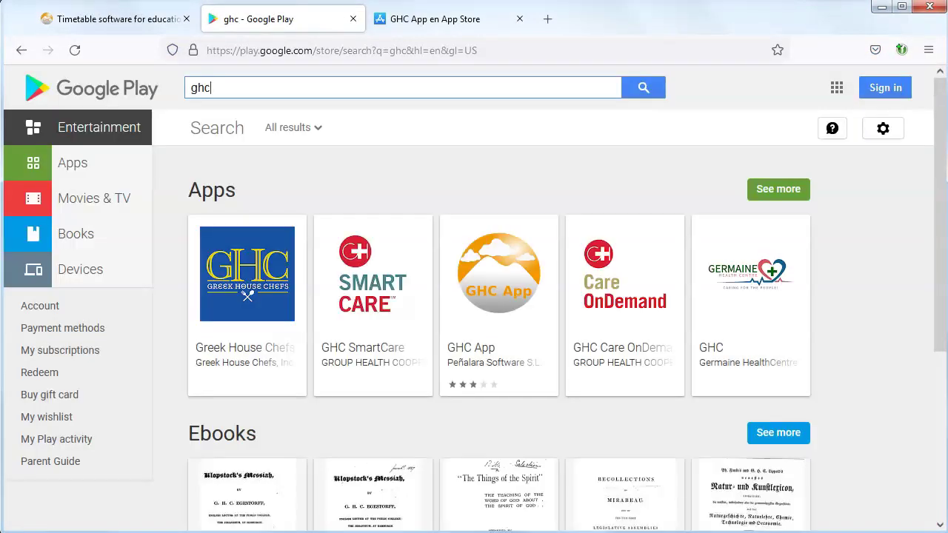
click(535, 242)
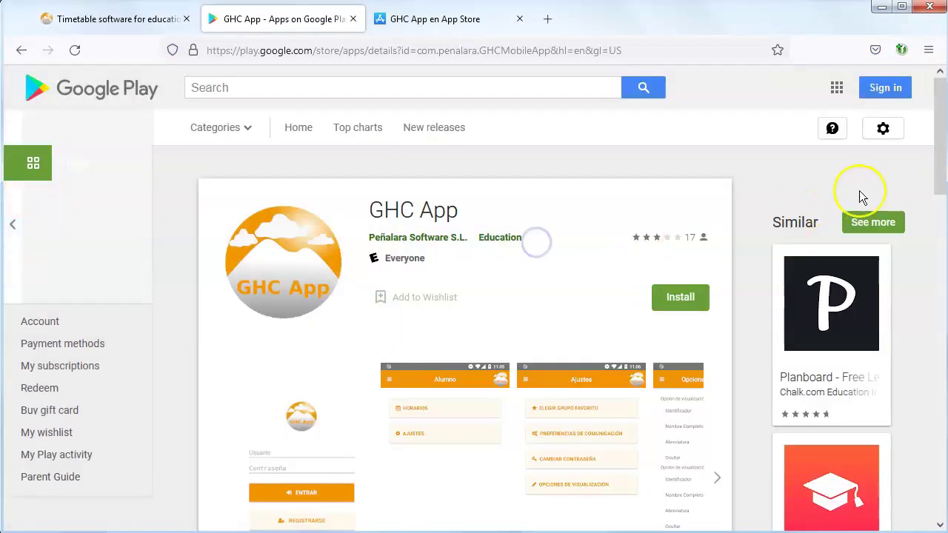
drag(934, 164, 938, 215)
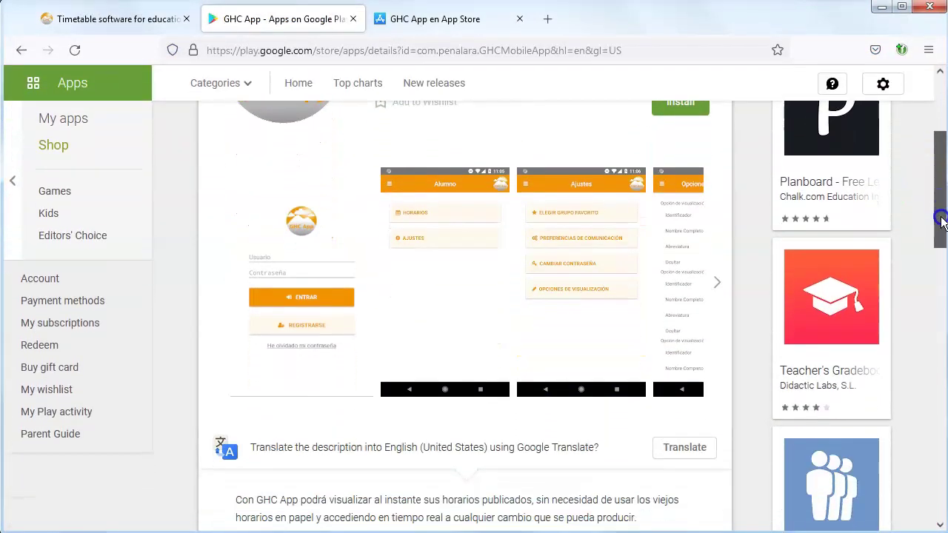
click(445, 20)
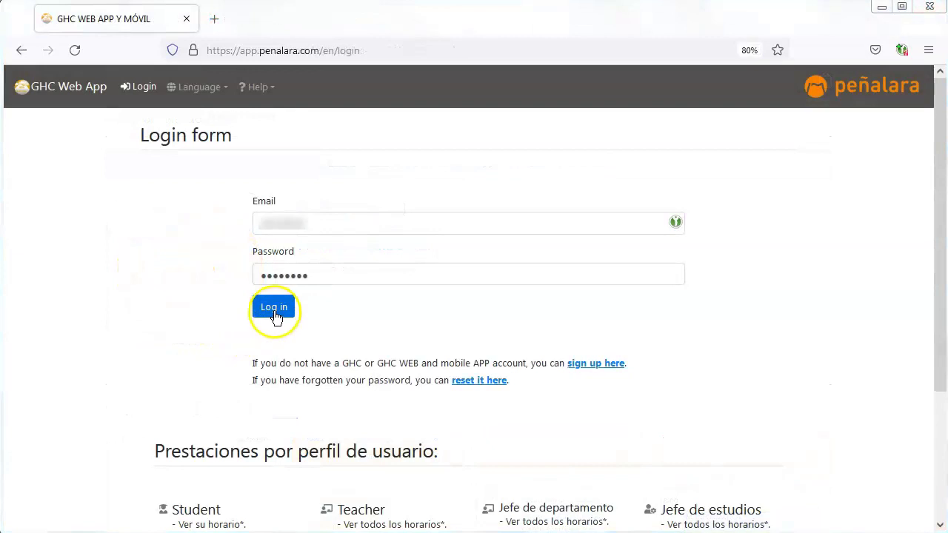
Log in to the GHC Web App with the filled-in credentials and open the administrator management page
click(276, 314)
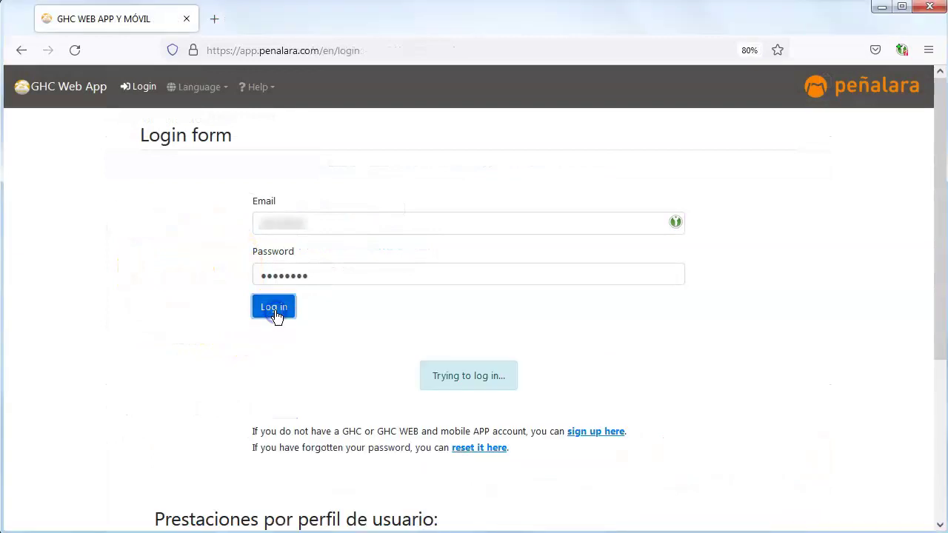
click(486, 132)
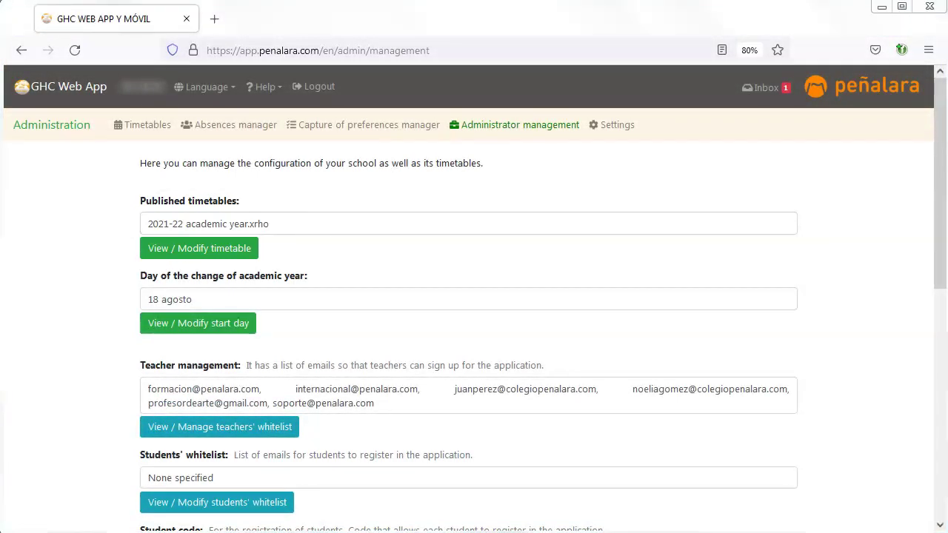
Open the notification inbox and filter its messages to show only absences
click(763, 87)
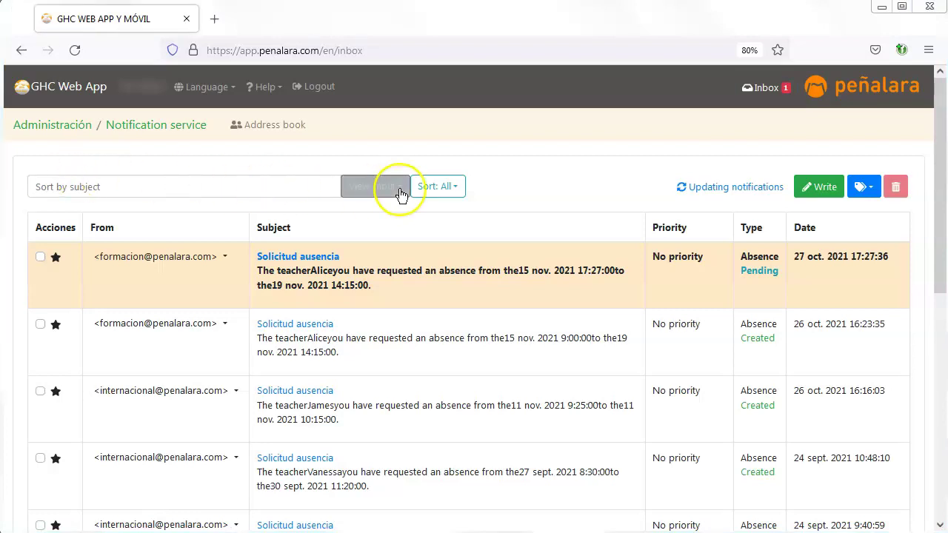
click(454, 199)
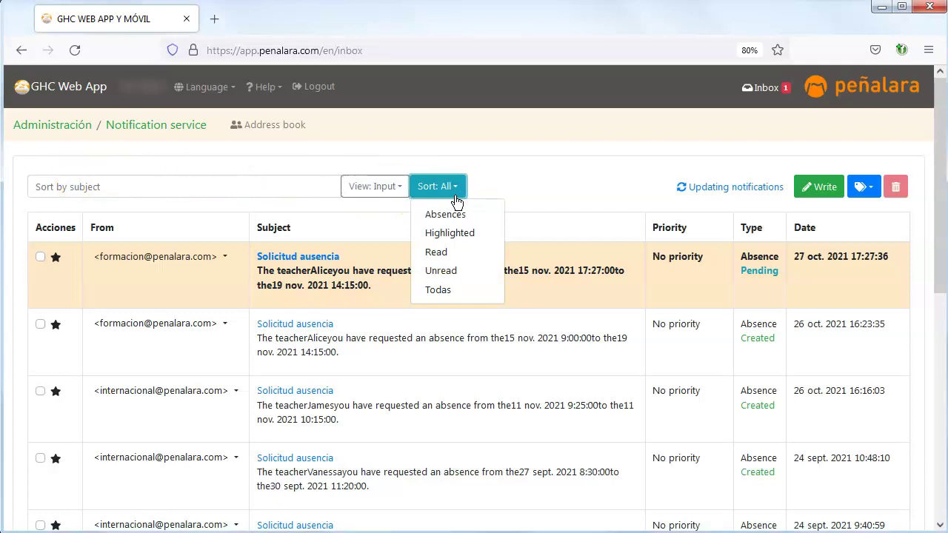
click(472, 216)
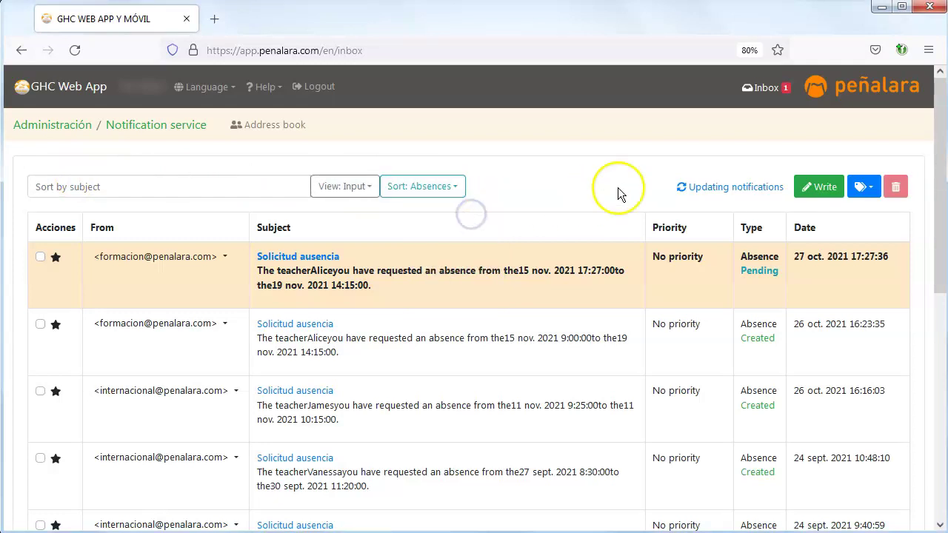
drag(942, 194, 943, 242)
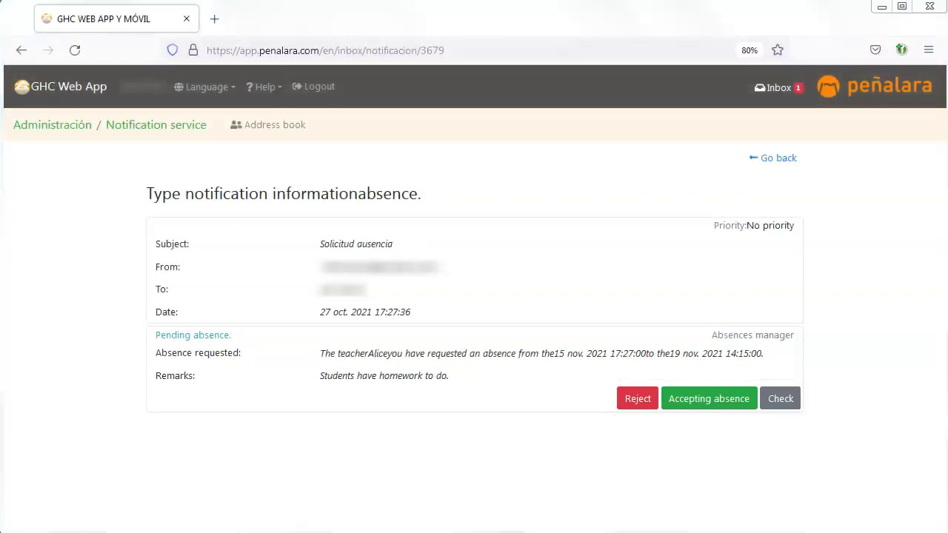
Accept the pending absence request for 15 to 19 November 2021 and return to the inbox
click(707, 404)
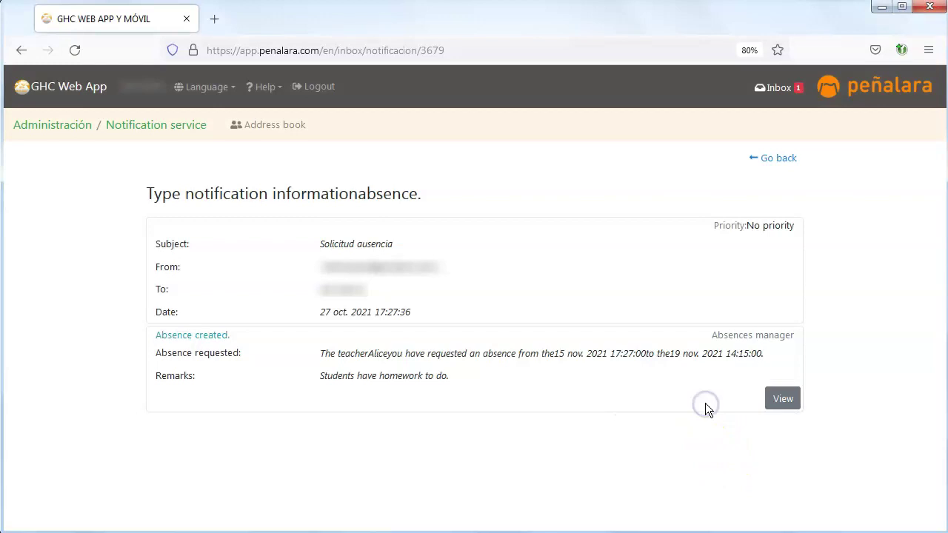
click(774, 158)
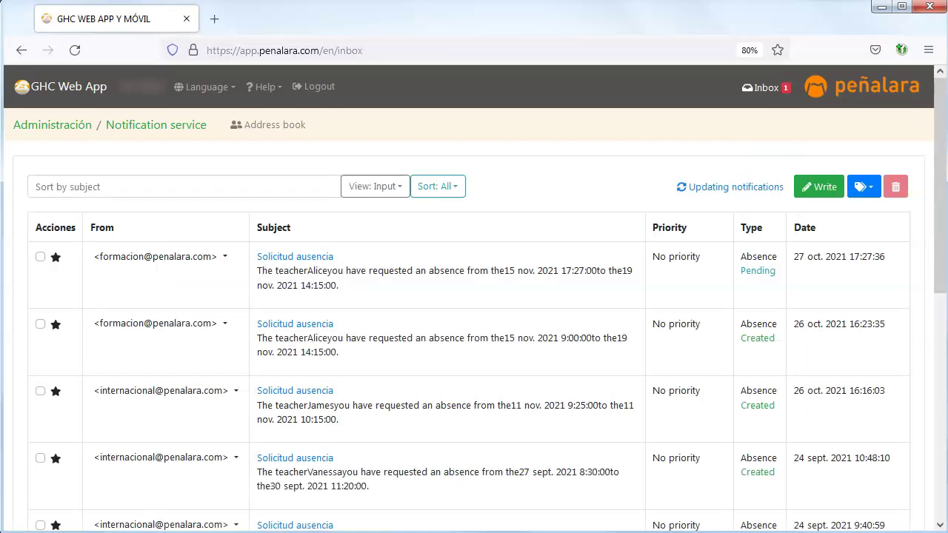
Open the absences manager and check the absence lists for several November 2021 days, including the 10th, 11th and 15th
click(133, 87)
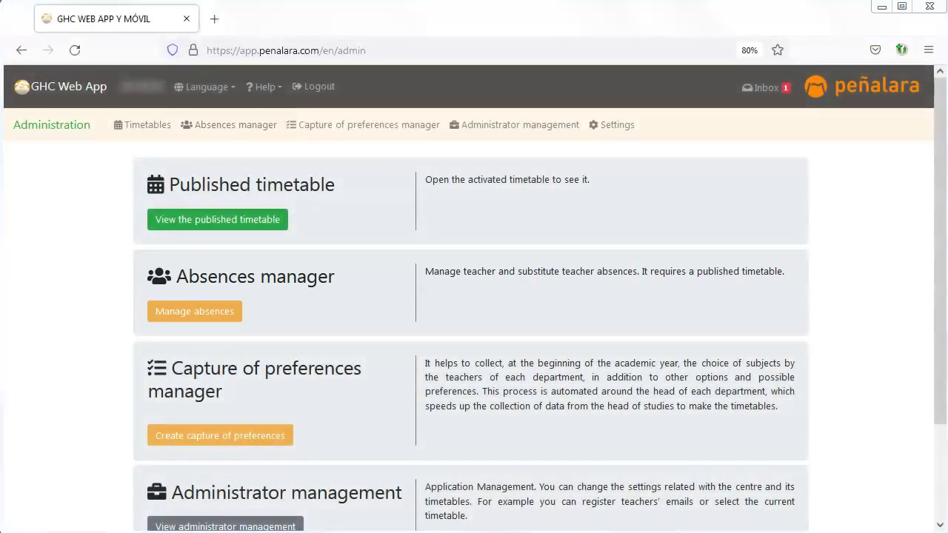
click(171, 313)
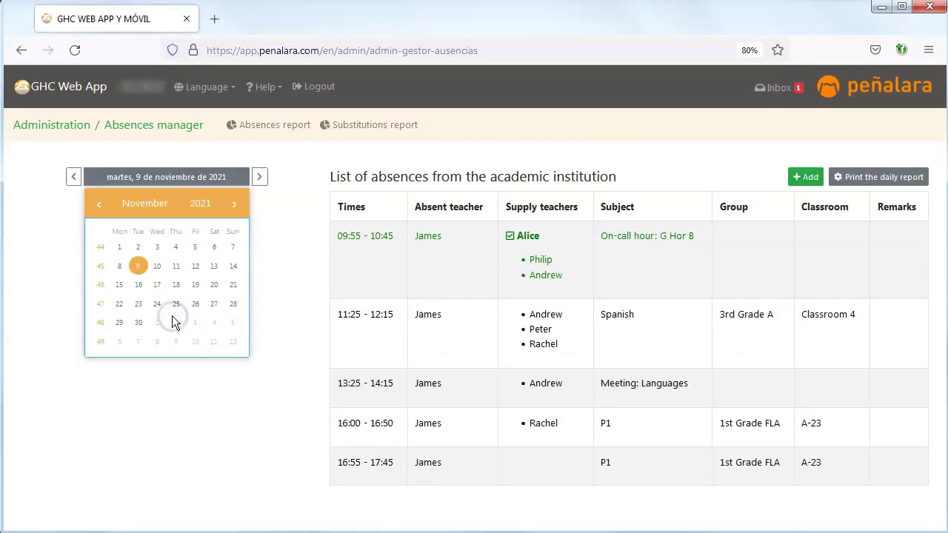
click(160, 274)
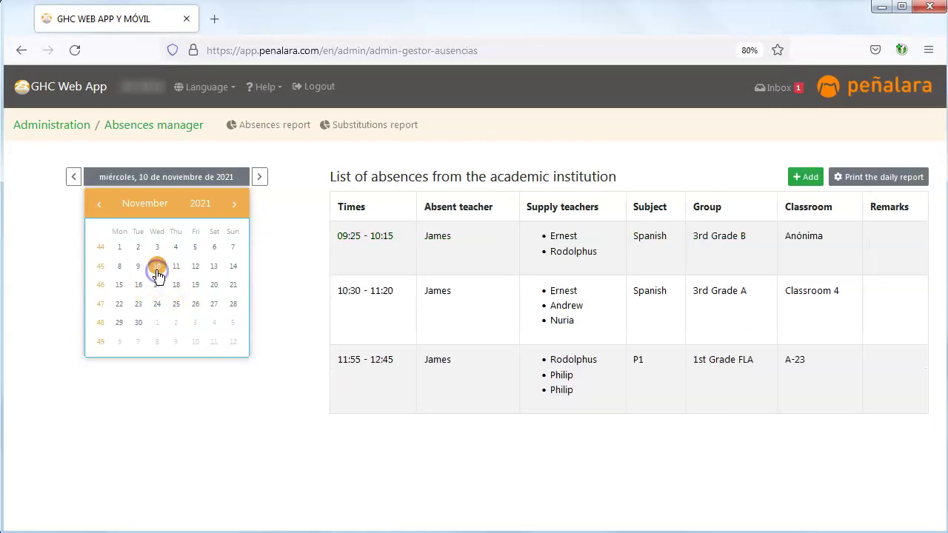
click(176, 272)
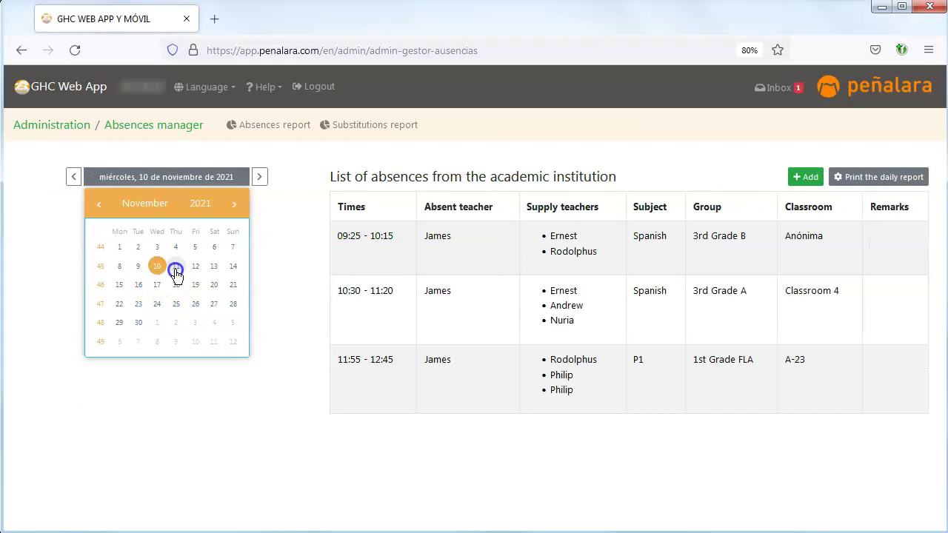
click(190, 274)
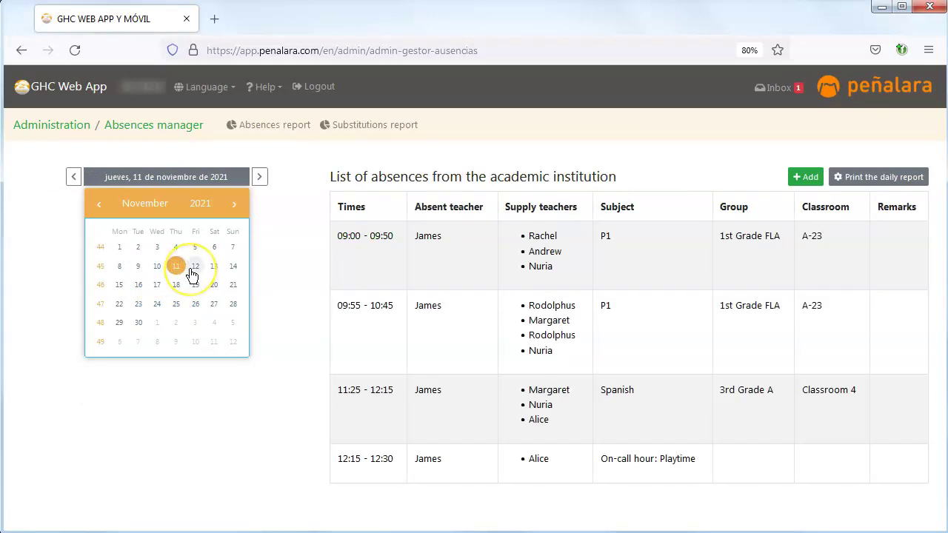
click(156, 285)
click(120, 289)
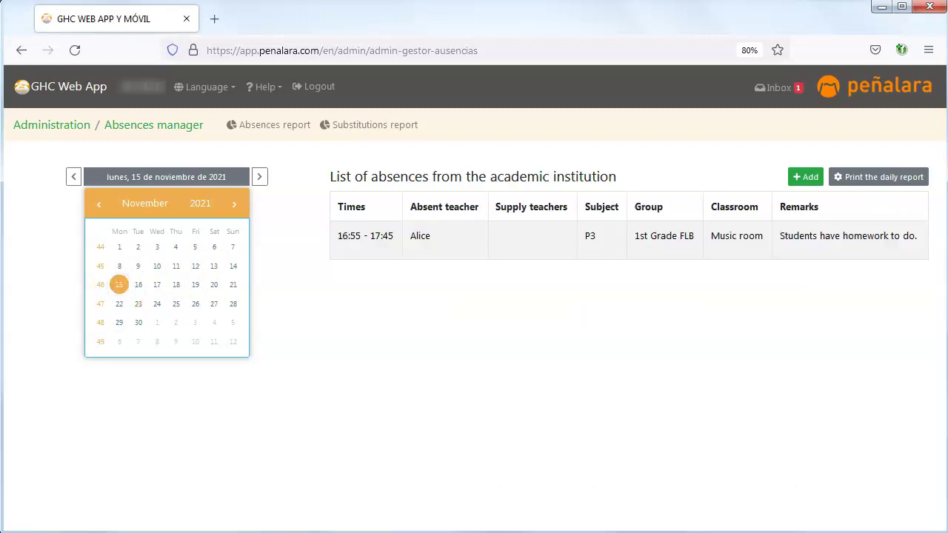
View the details of the 09:55 - 10:45 absence on 9 November 2021, and close them
click(138, 266)
click(436, 273)
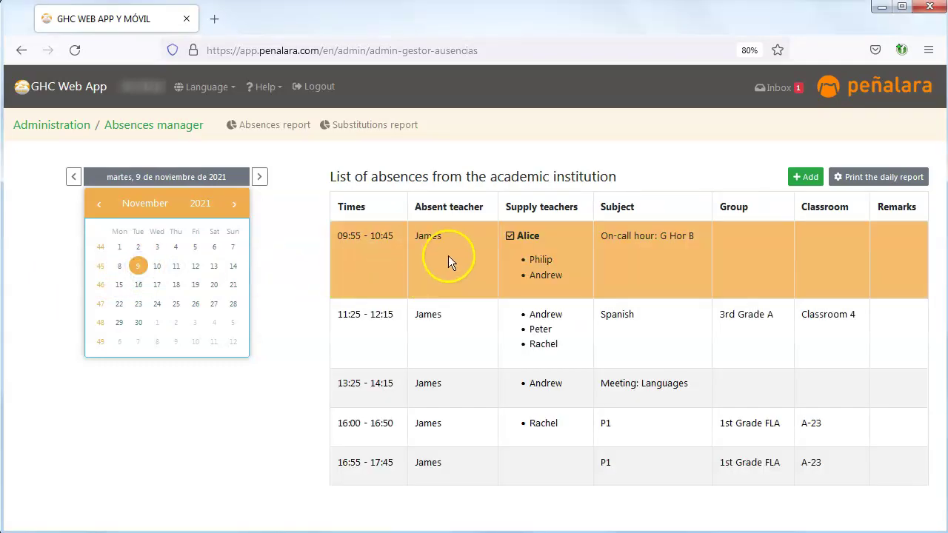
click(448, 255)
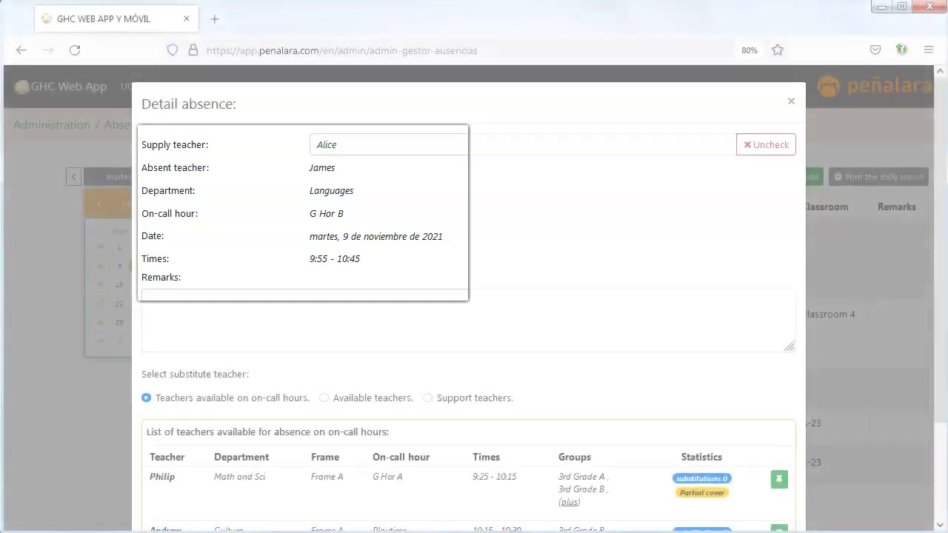
click(791, 101)
Start adding a new absence to the institution's list
click(804, 177)
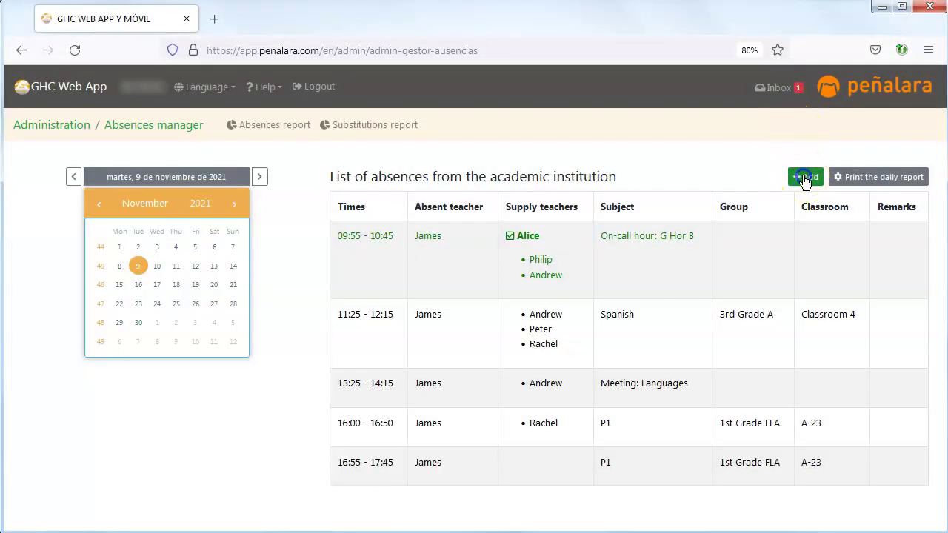